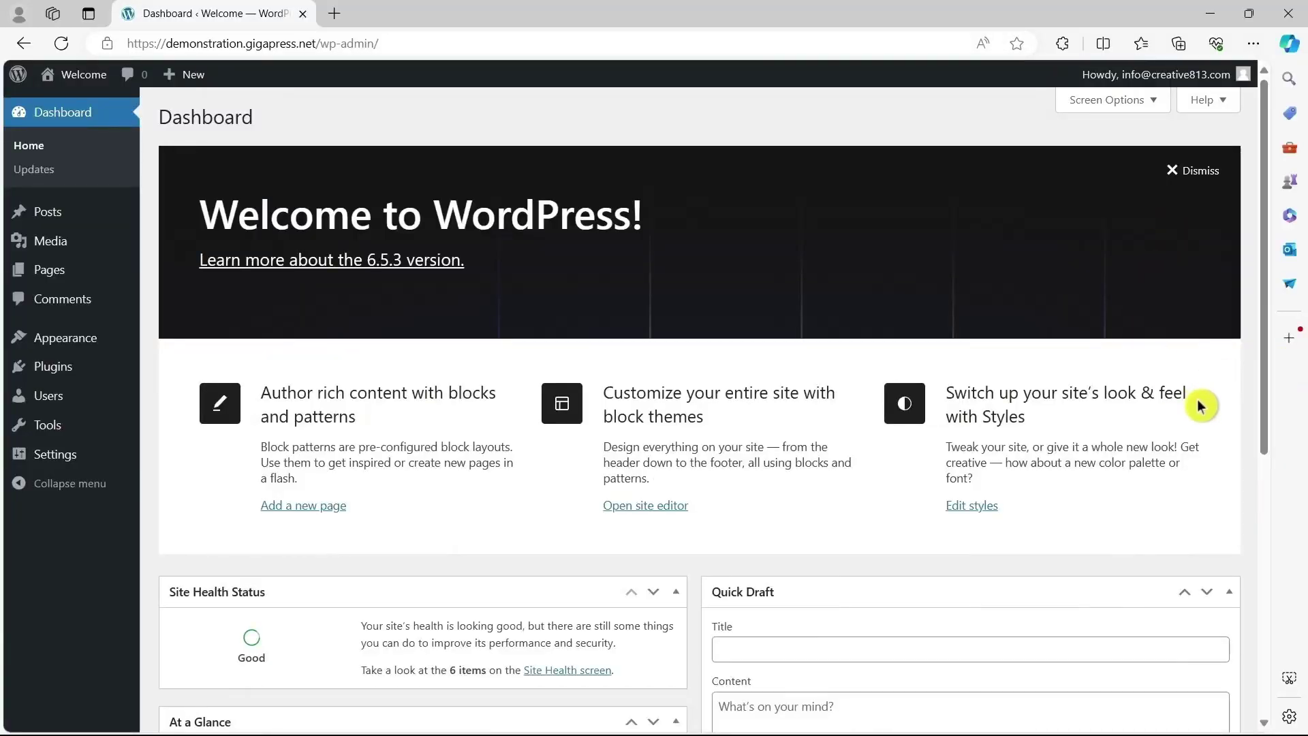
Confirm on the Updates page that WordPress 6.5.3 and all plugins and themes are current
scroll(1127, 456, "down", 2)
scroll(1128, 456, "up", 2)
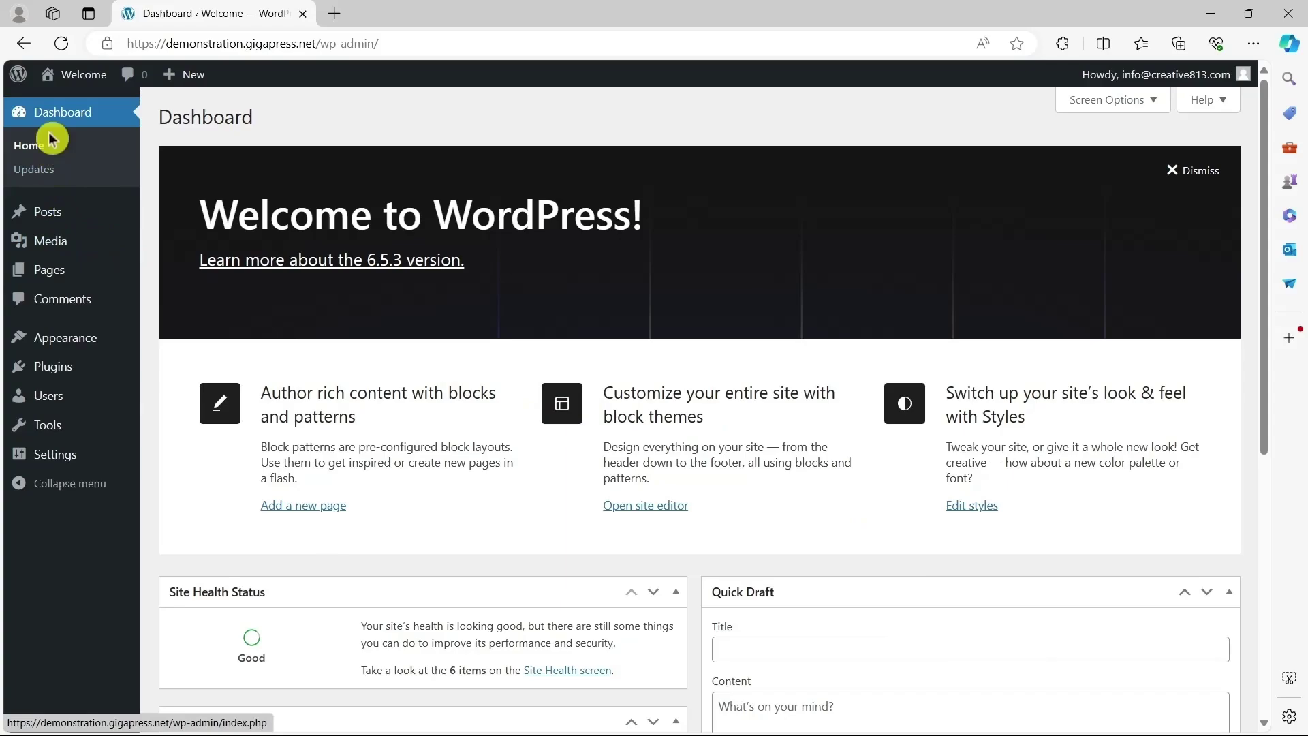
left_click(77, 182)
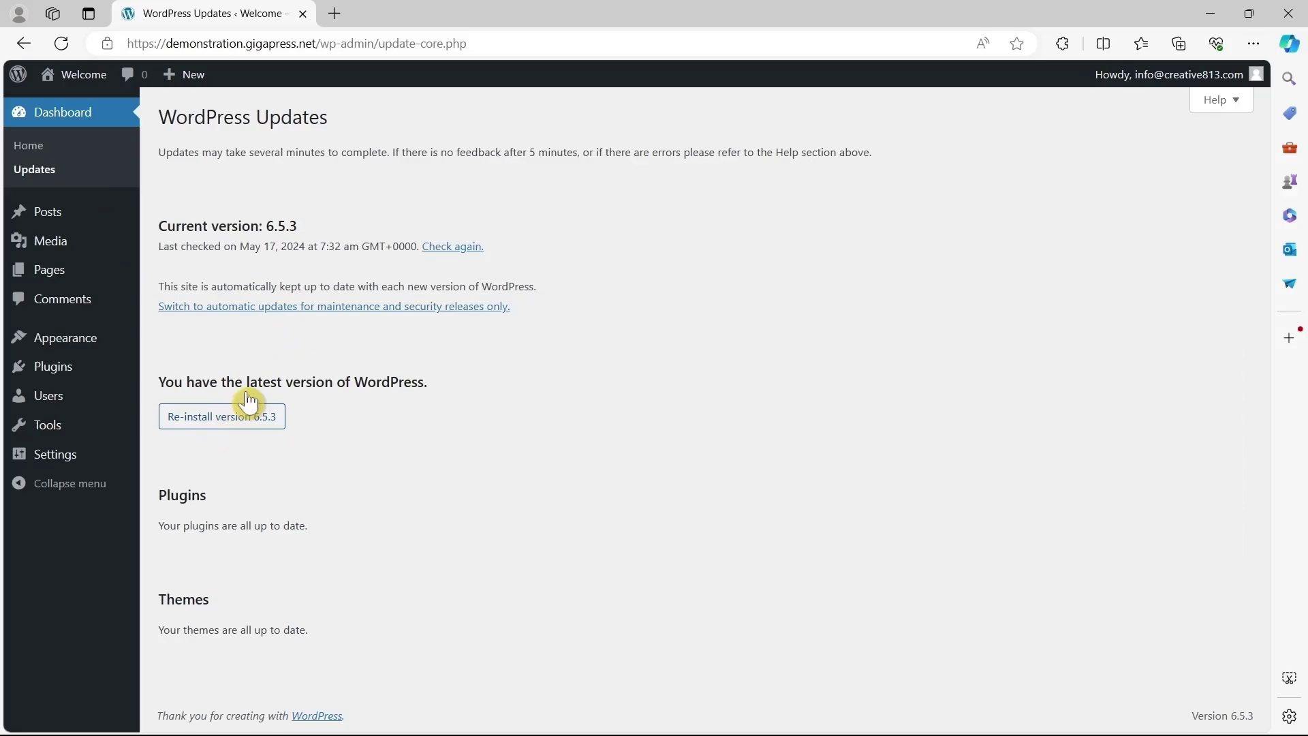
left_click_drag(167, 226, 299, 220)
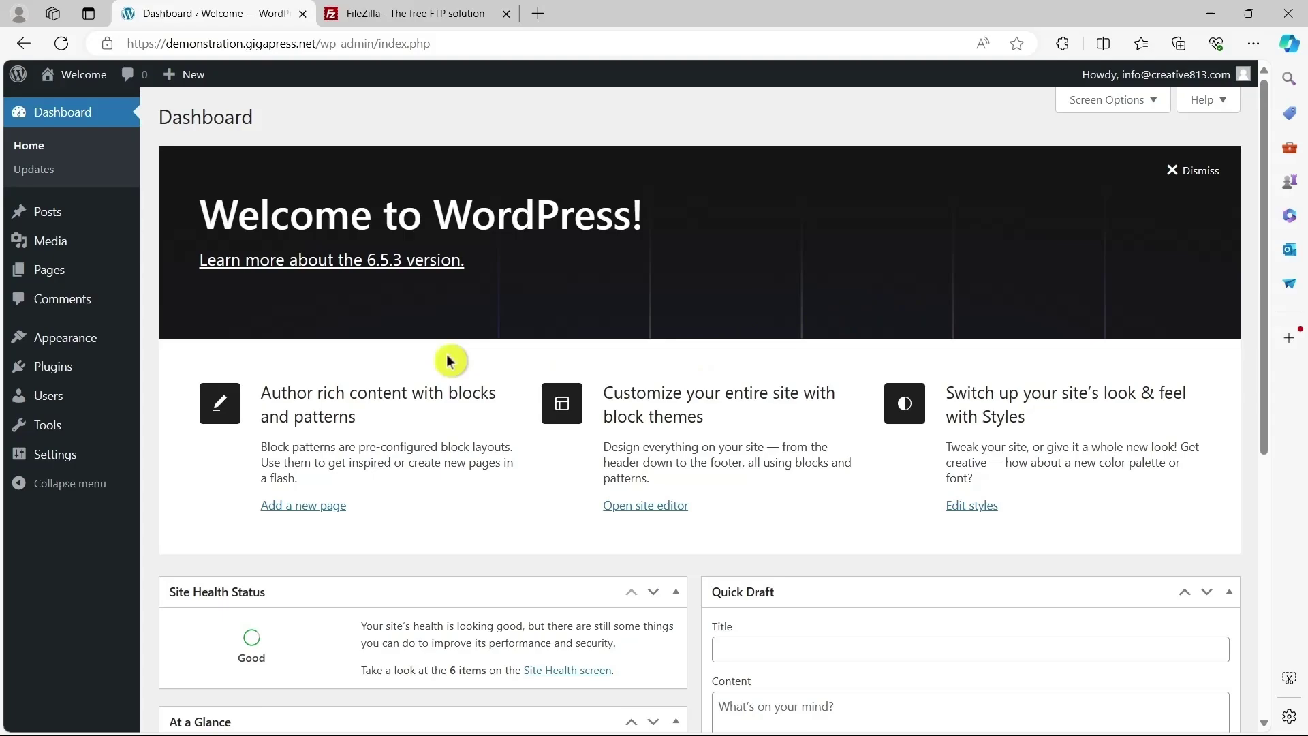
Review the two inactive installed plugins, then switch to the FileZilla homepage tab
left_click(65, 372)
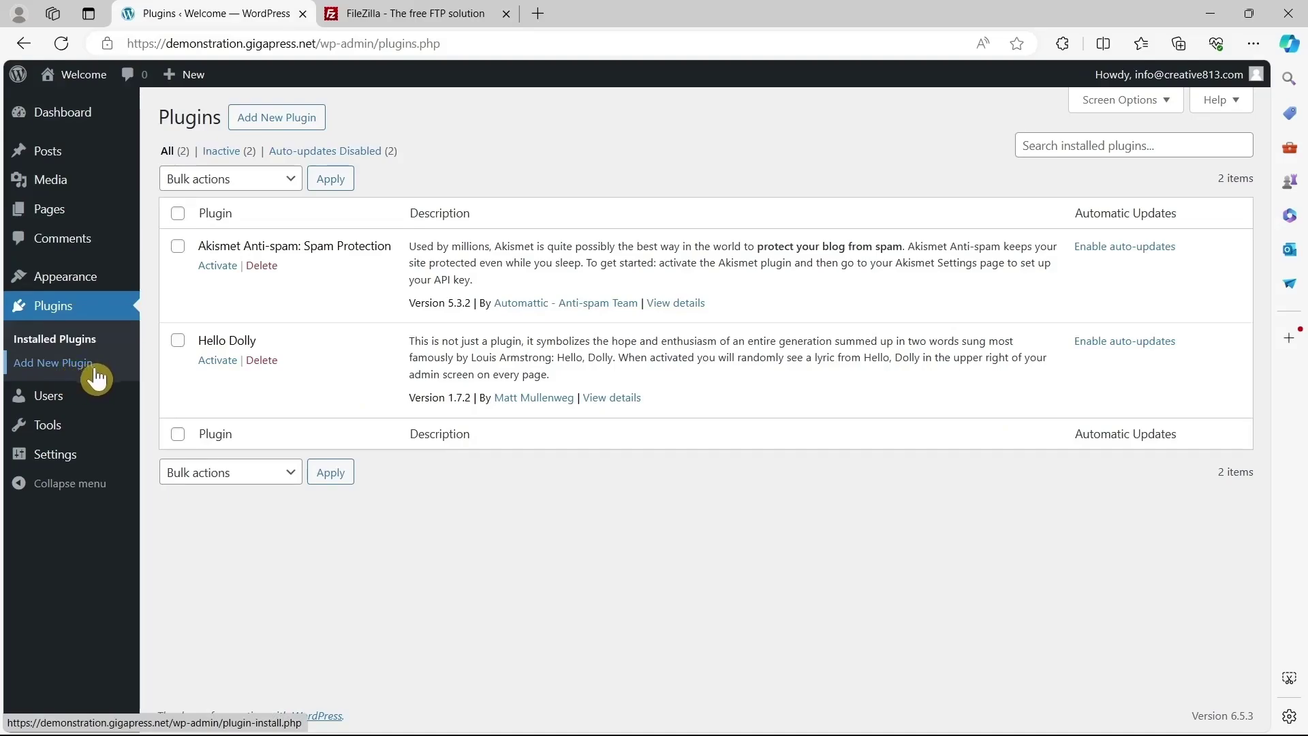
left_click(411, 14)
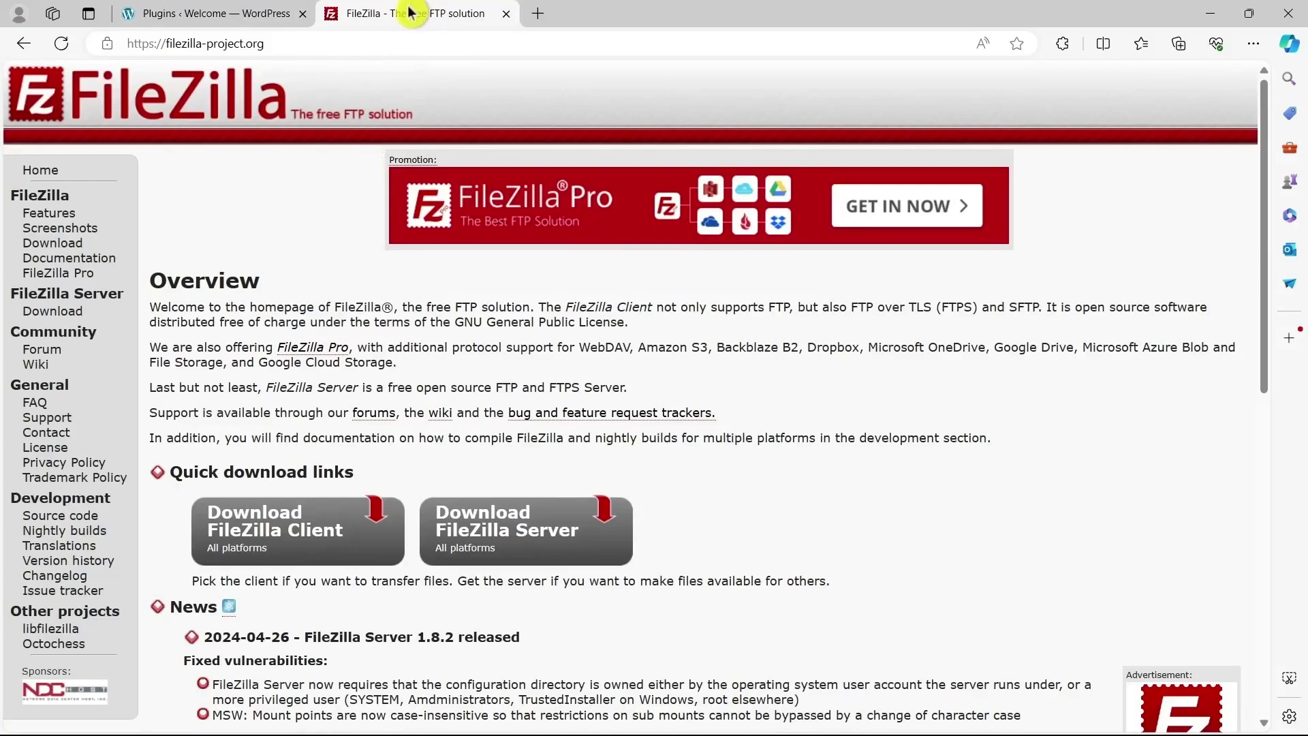
Get the FileZilla client and open Site Manager to edit the site's connection fields
left_click(330, 528)
left_click(249, 99)
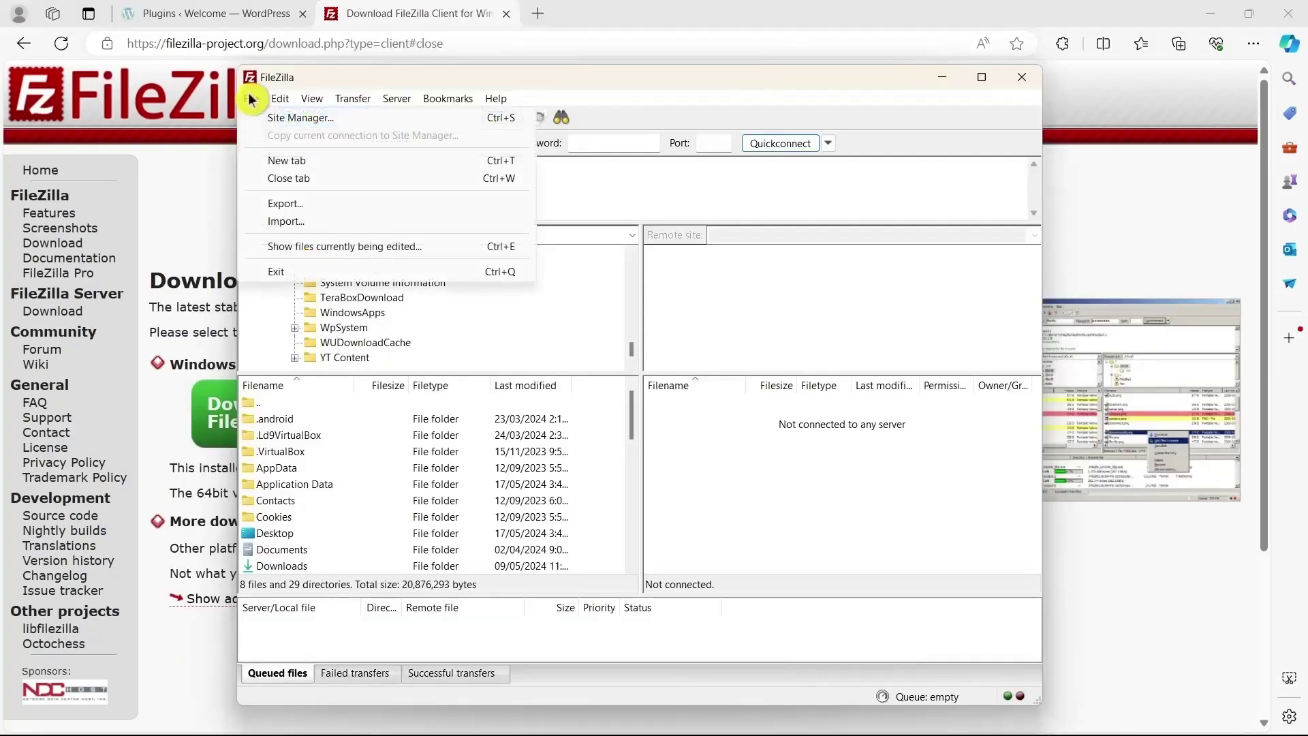
left_click(250, 99)
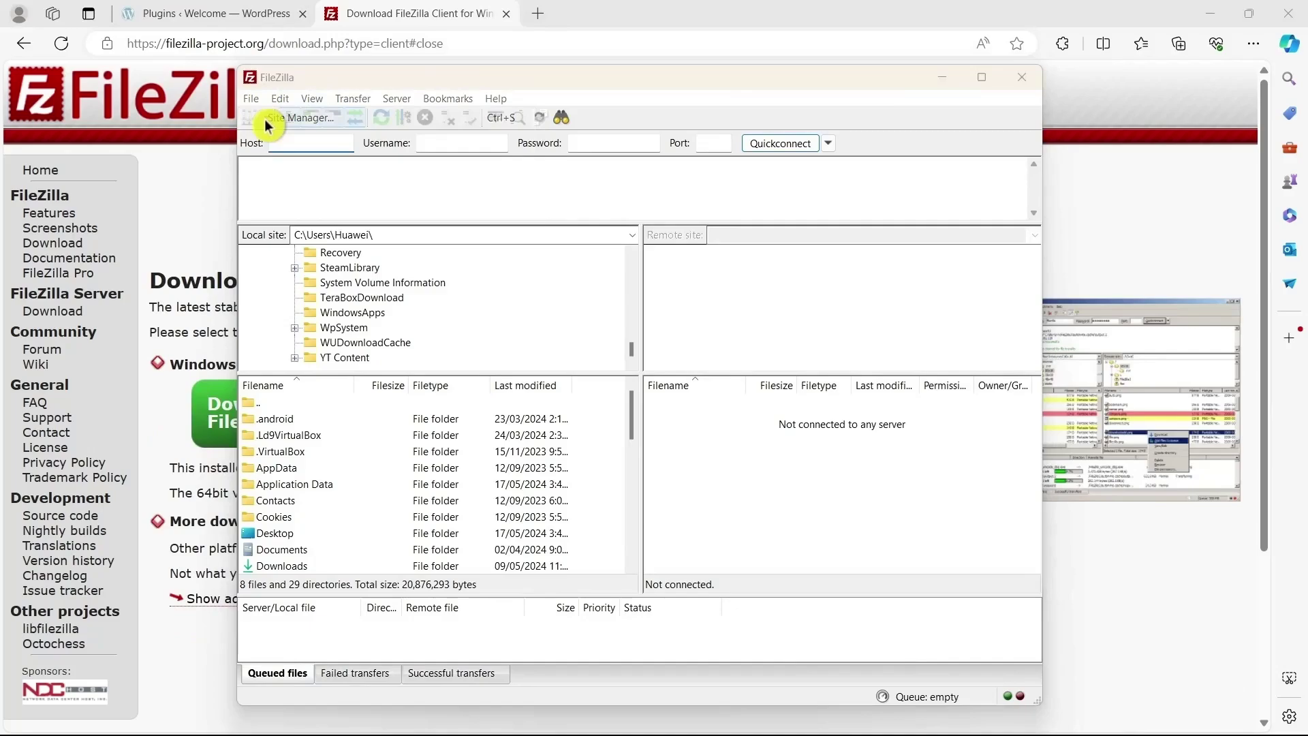
left_click(265, 119)
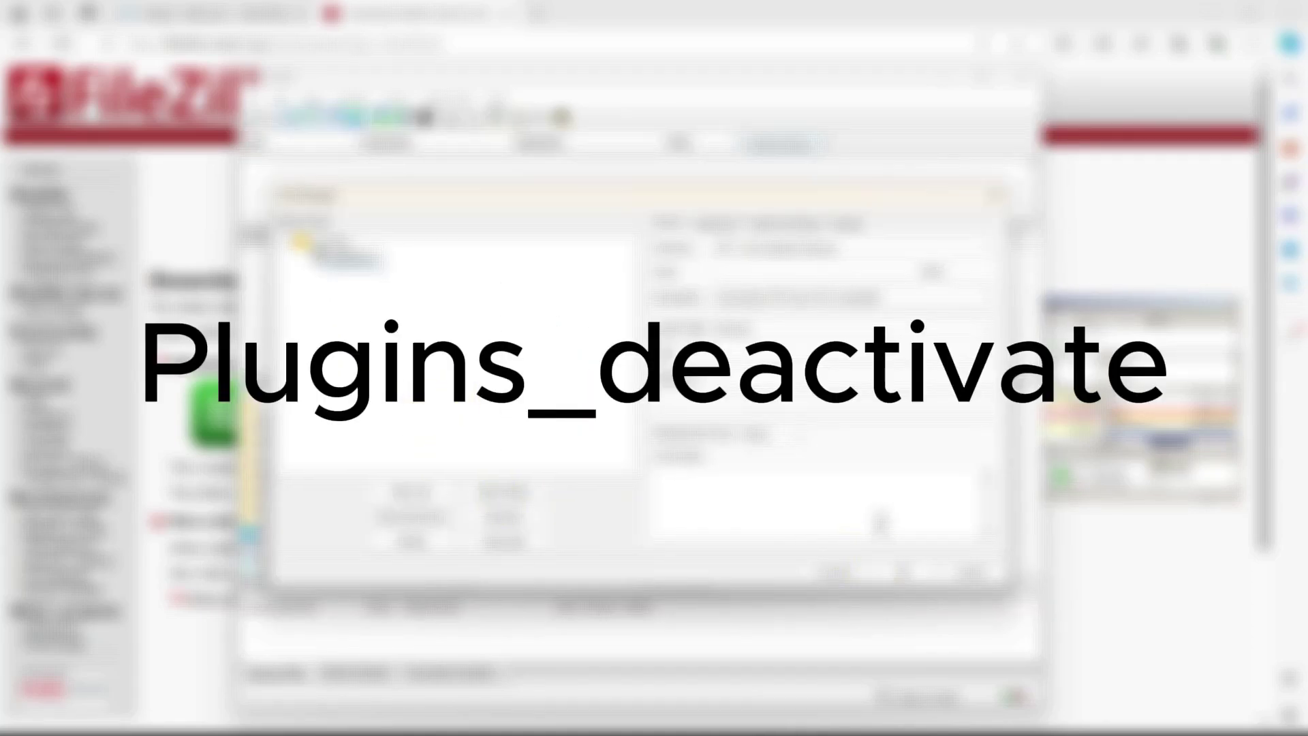
left_click(787, 291)
left_click(789, 293)
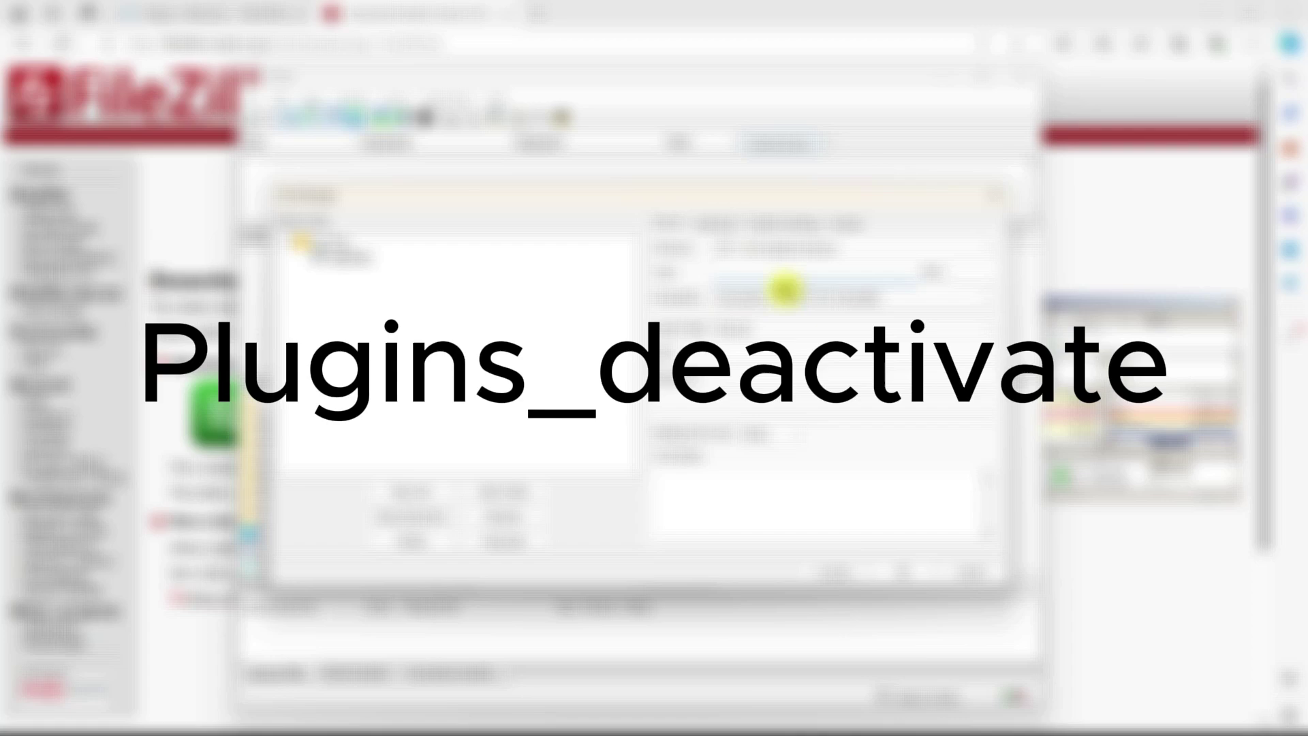
left_click(830, 372)
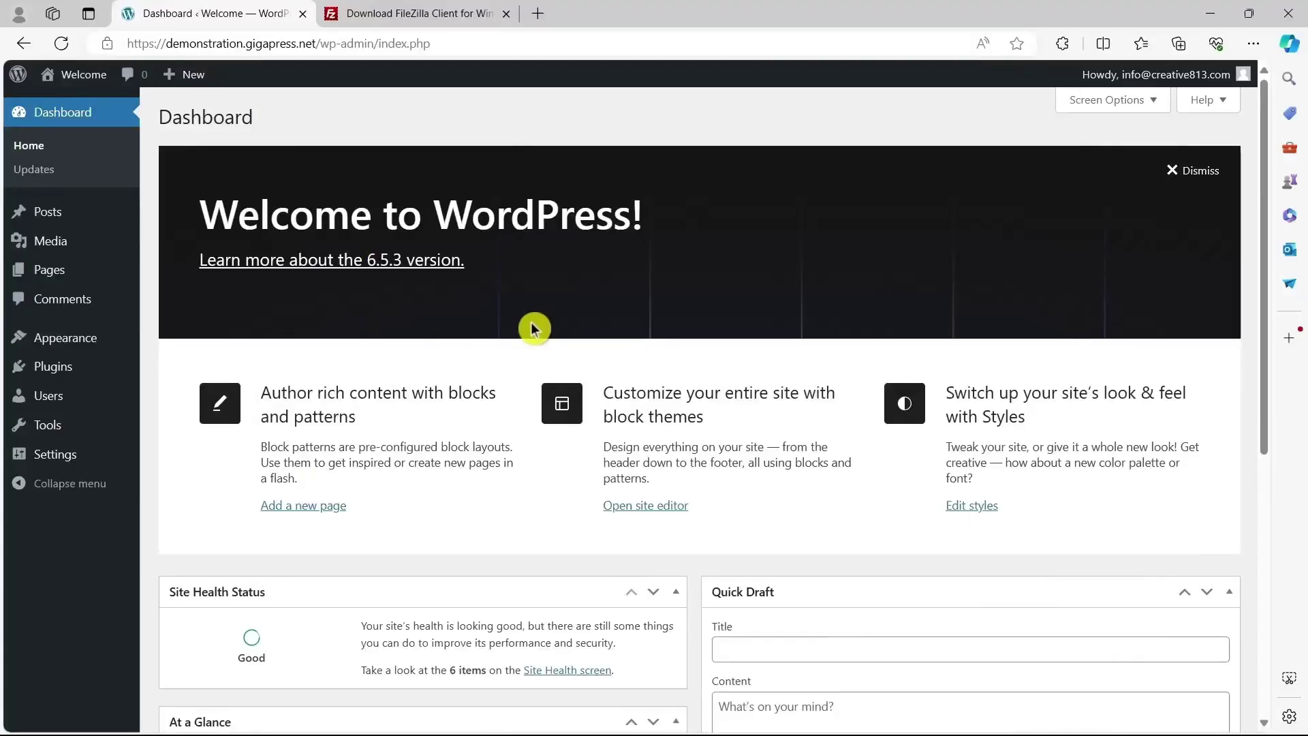
Show the Installed Plugins list from the WordPress admin sidebar
left_click(73, 369)
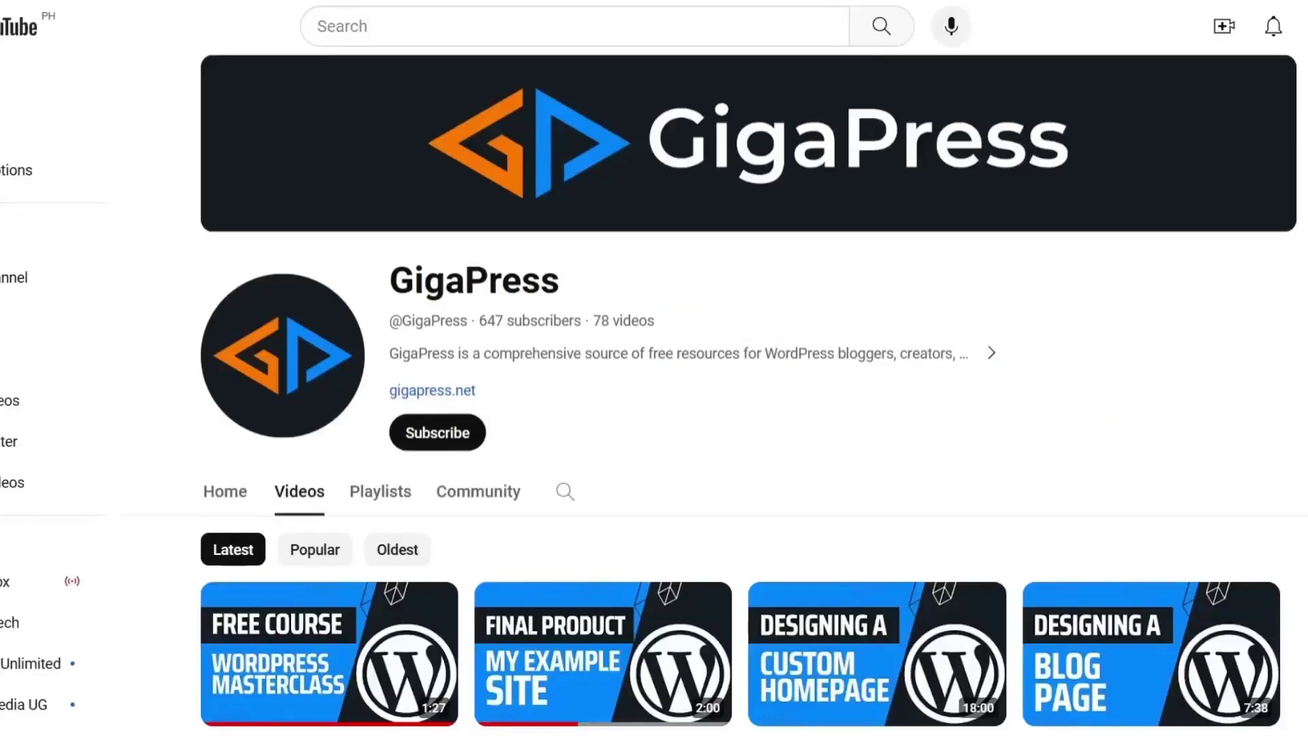
Subscribe to GigaPress from its YouTube channel page
left_click(444, 439)
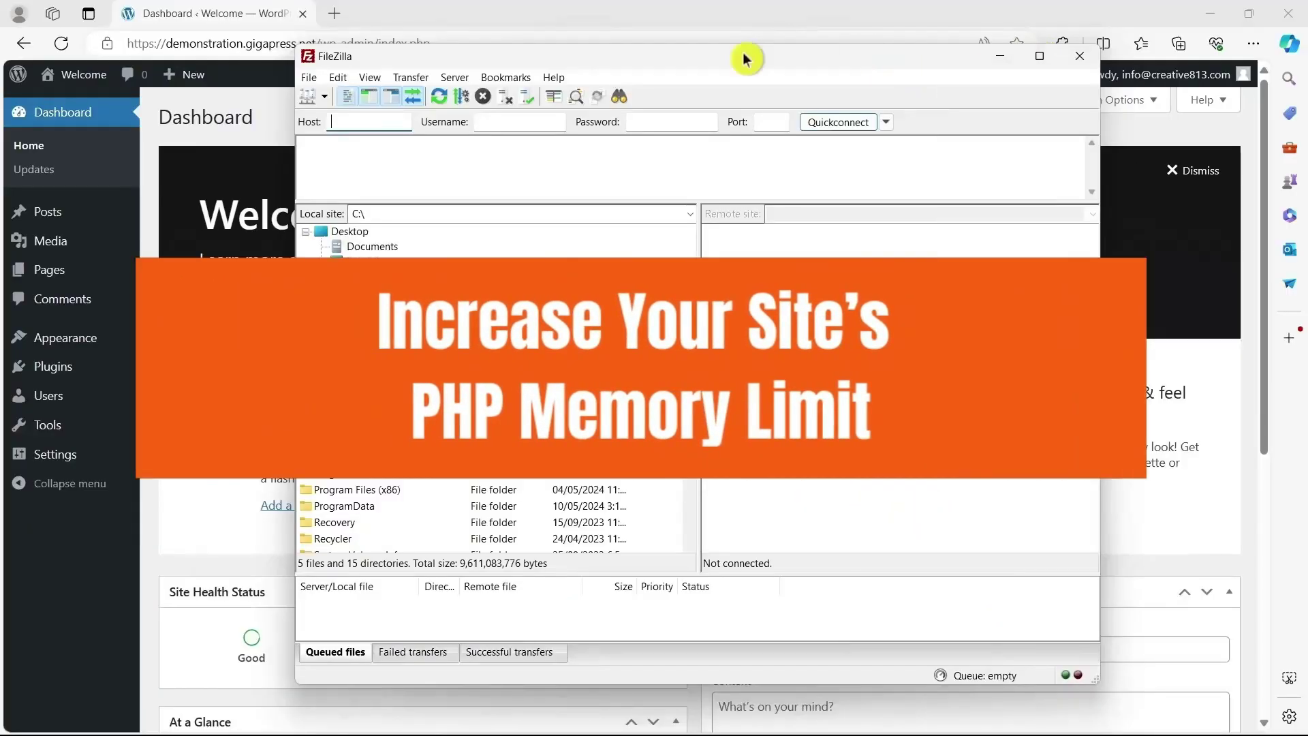
Maximize FileZilla and replace the C:\ local site path with wp-config.php to find the file
left_click_drag(738, 61, 684, 72)
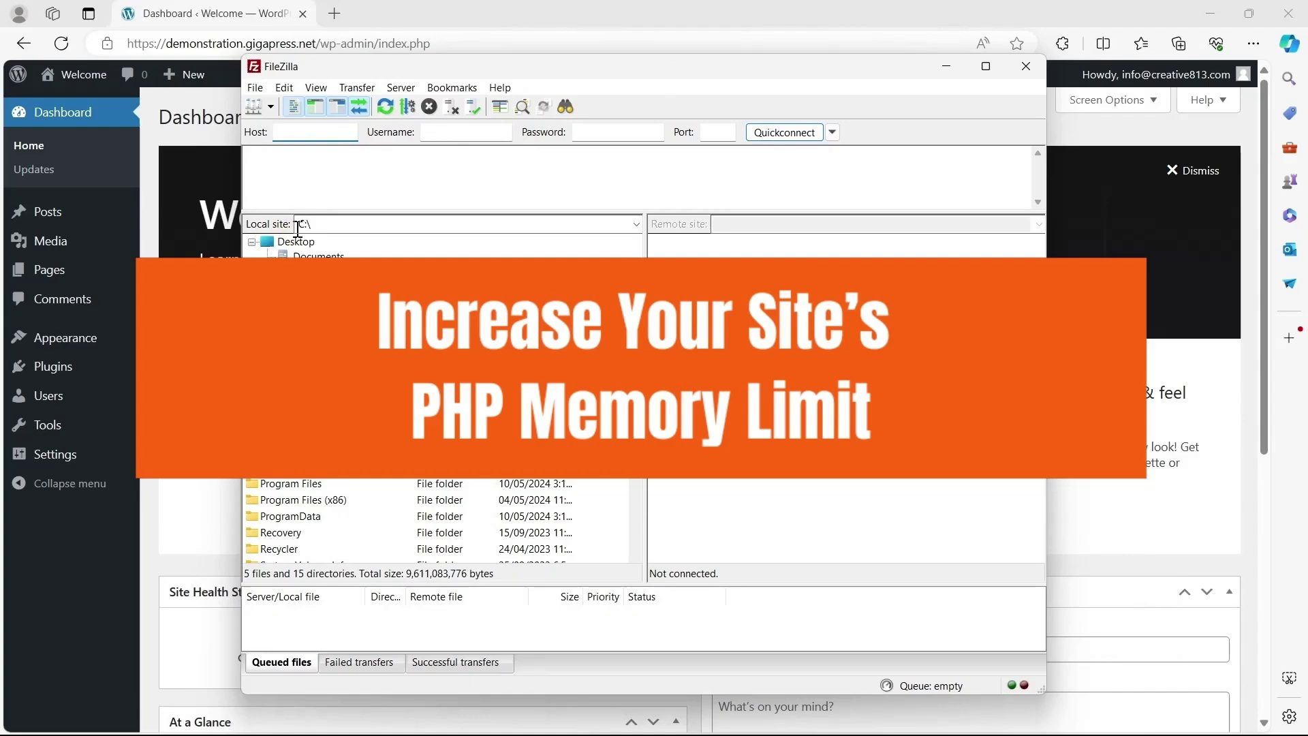
left_click(325, 223)
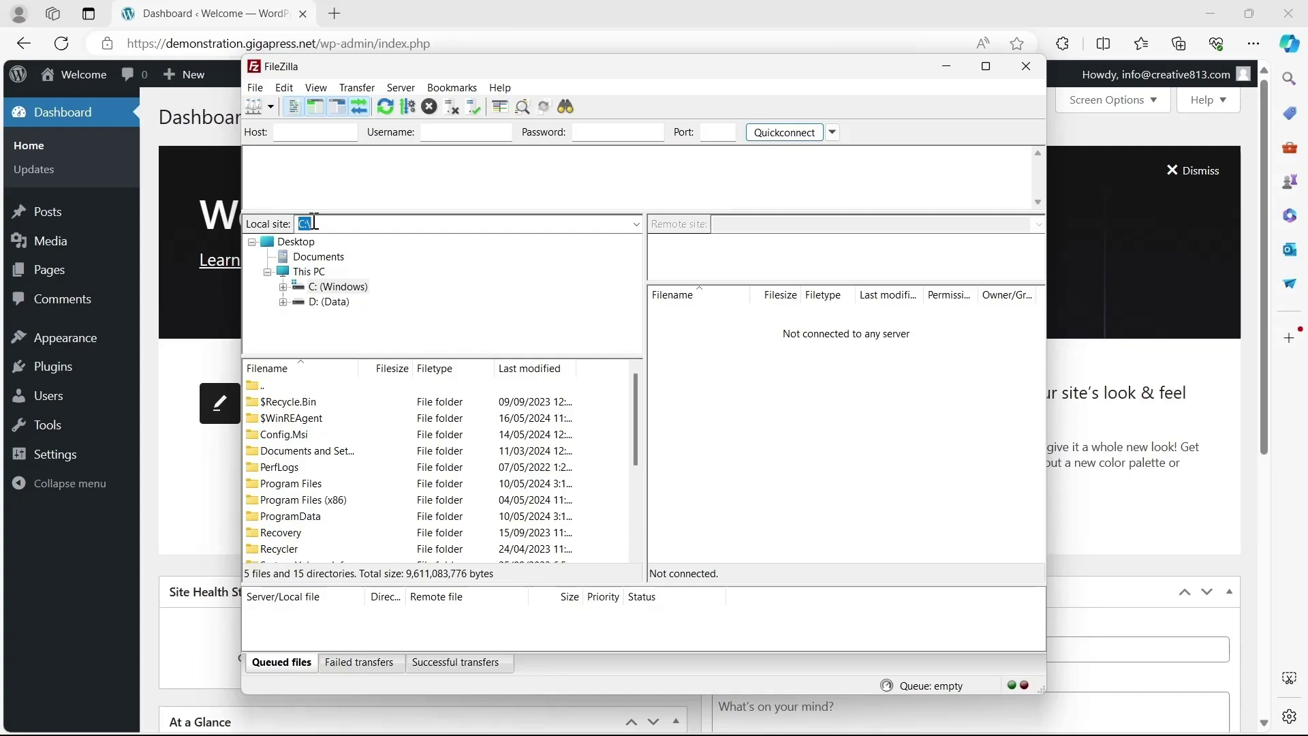
left_click_drag(987, 66, 1040, 56)
mouse_move(1040, 56)
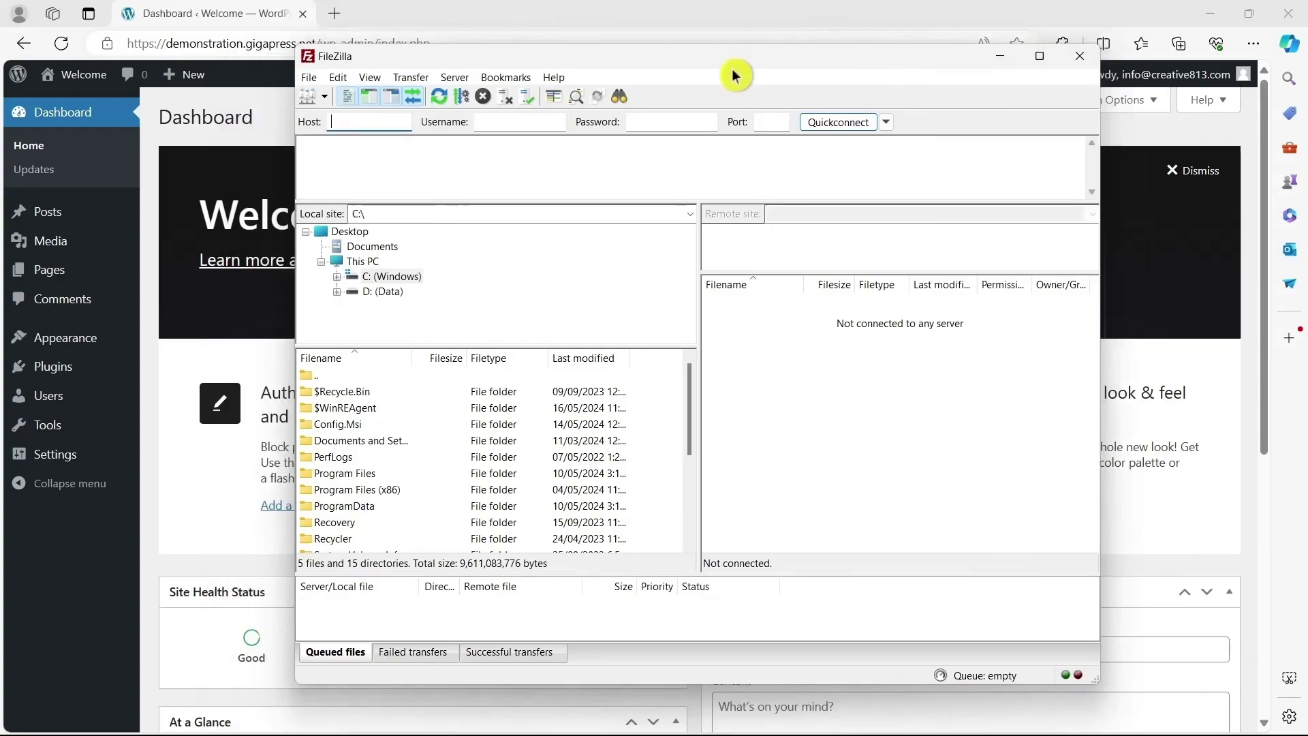
left_click_drag(726, 60, 684, 70)
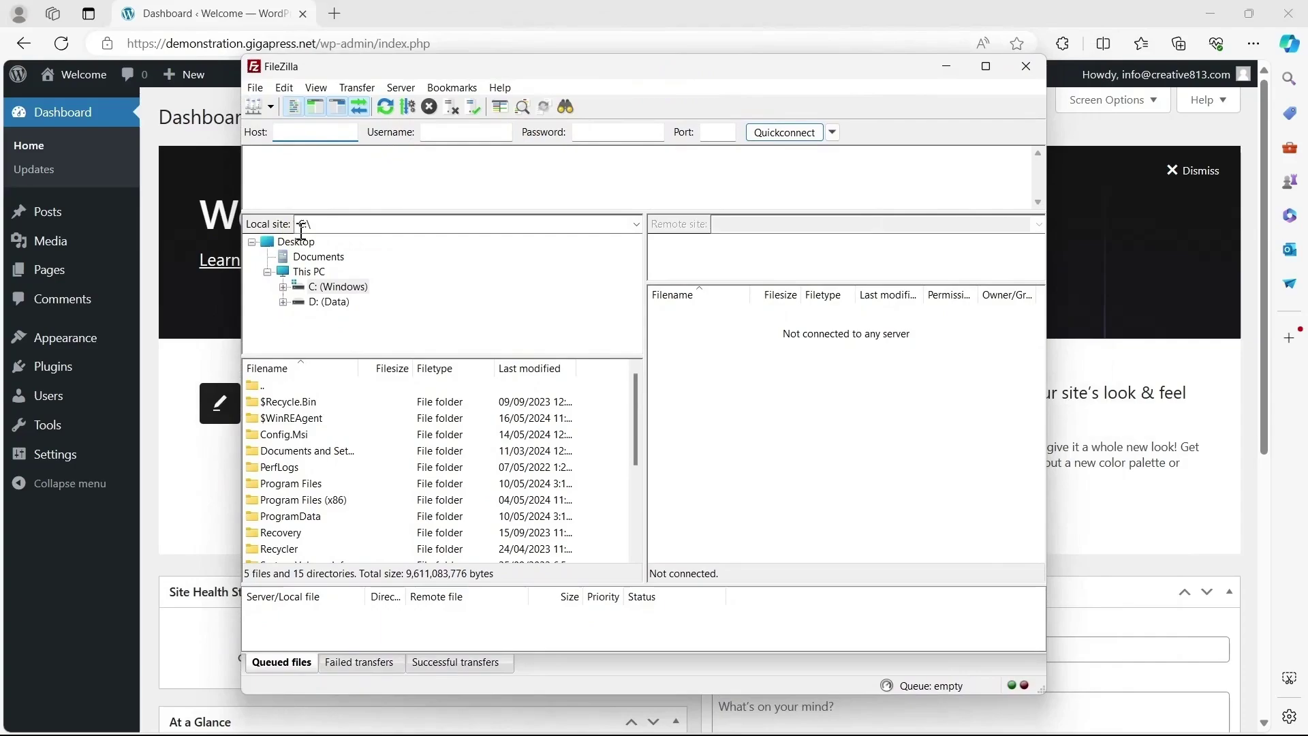
left_click(324, 223)
key("super+Up")
type("wp-confi")
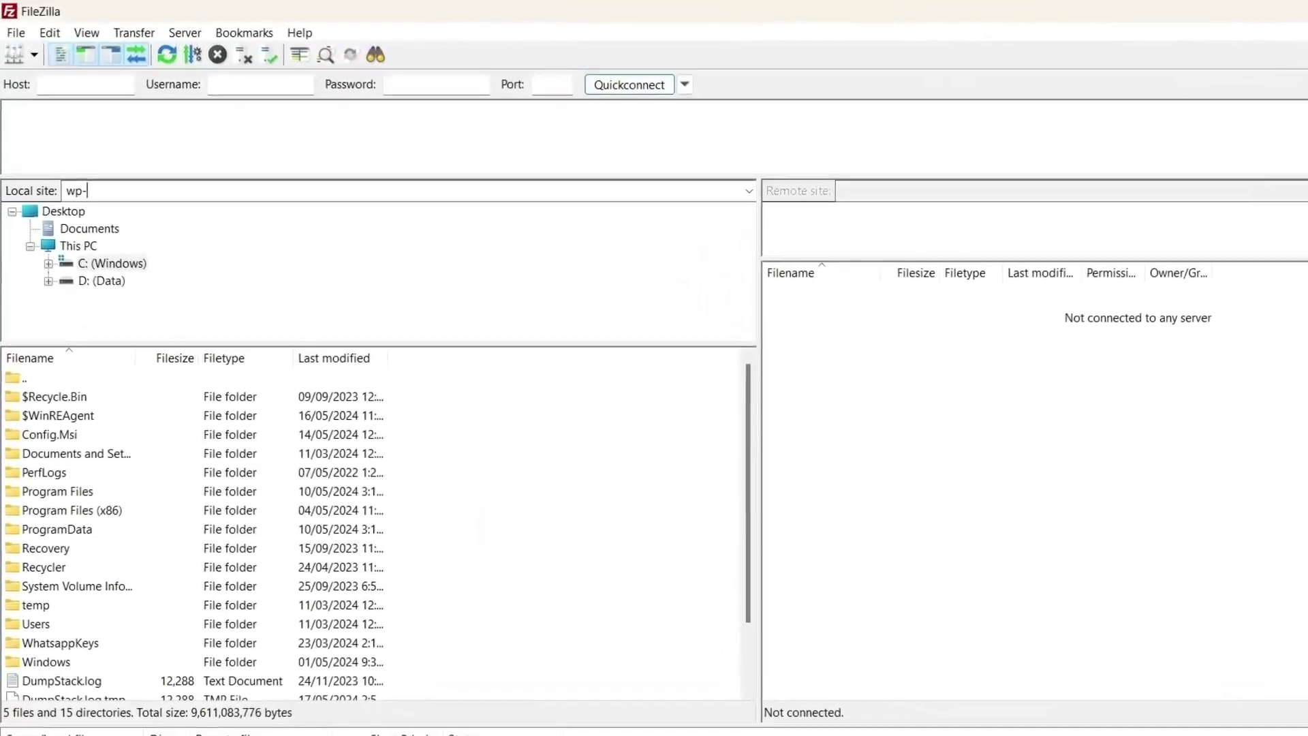
type("g.php")
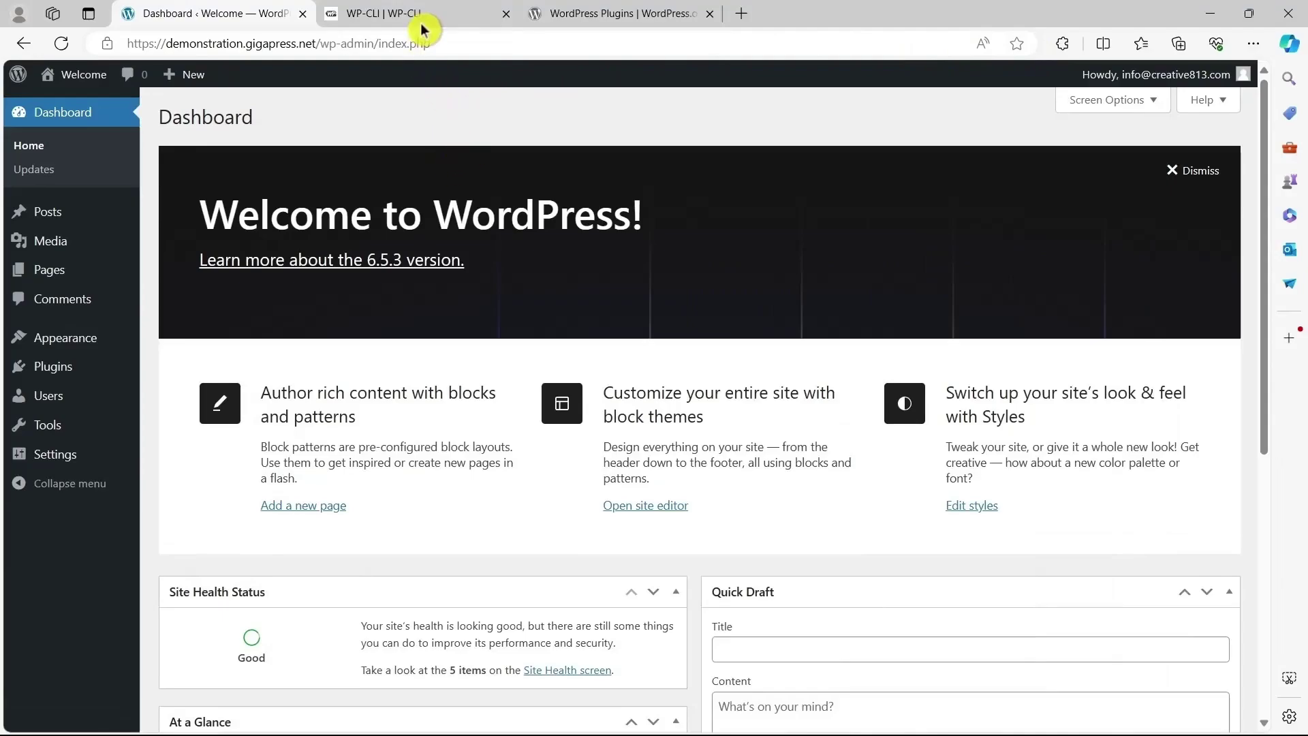
Read the WP-CLI site's examples and Installing section on installing and activating plugins
left_click(424, 15)
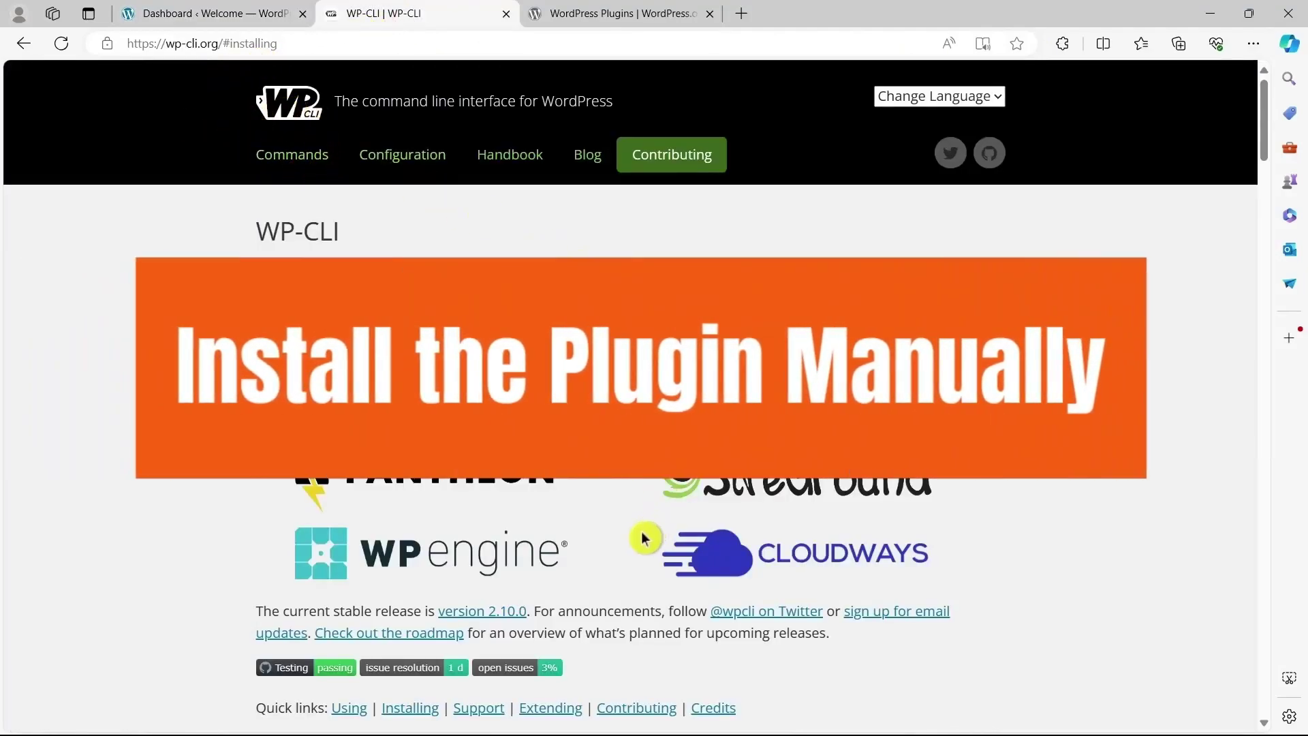
scroll(633, 565, "down", 6)
scroll(705, 613, "down", 4)
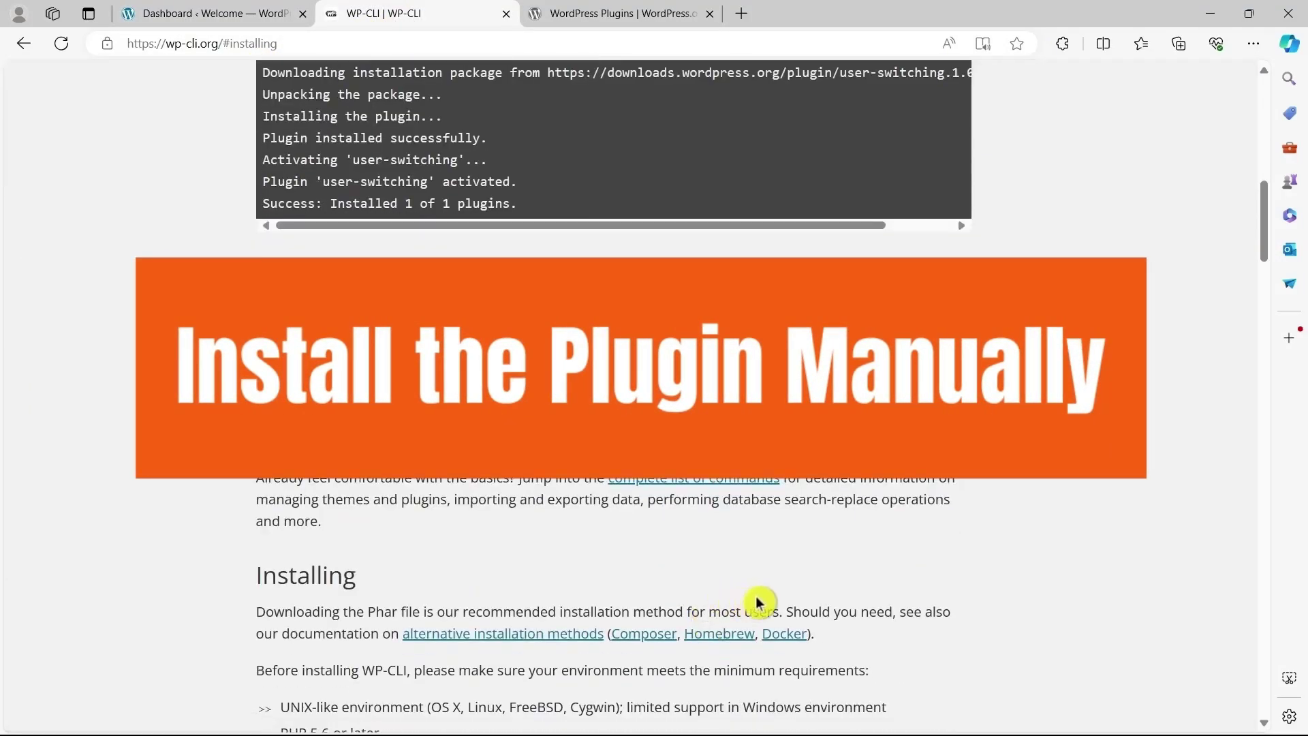
scroll(1026, 644, "down", 4)
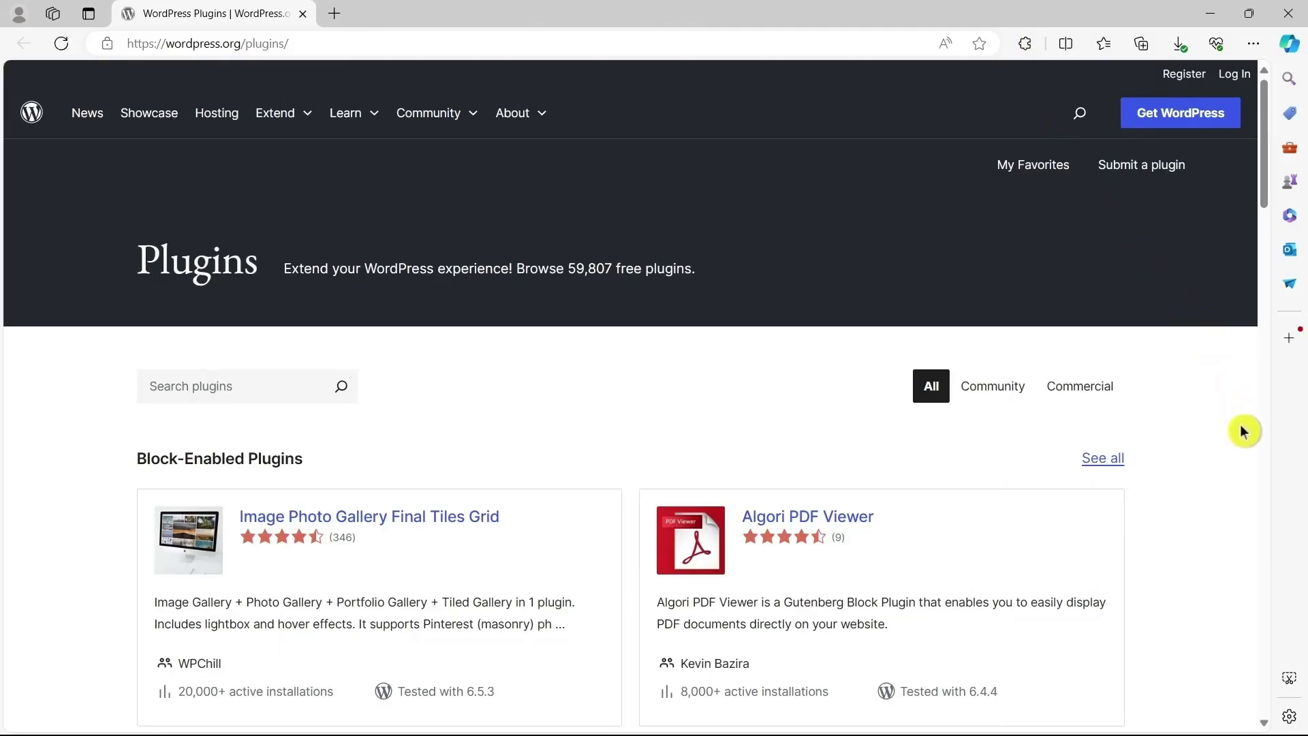
scroll(1244, 431, "down", 4)
scroll(1242, 436, "up", 4)
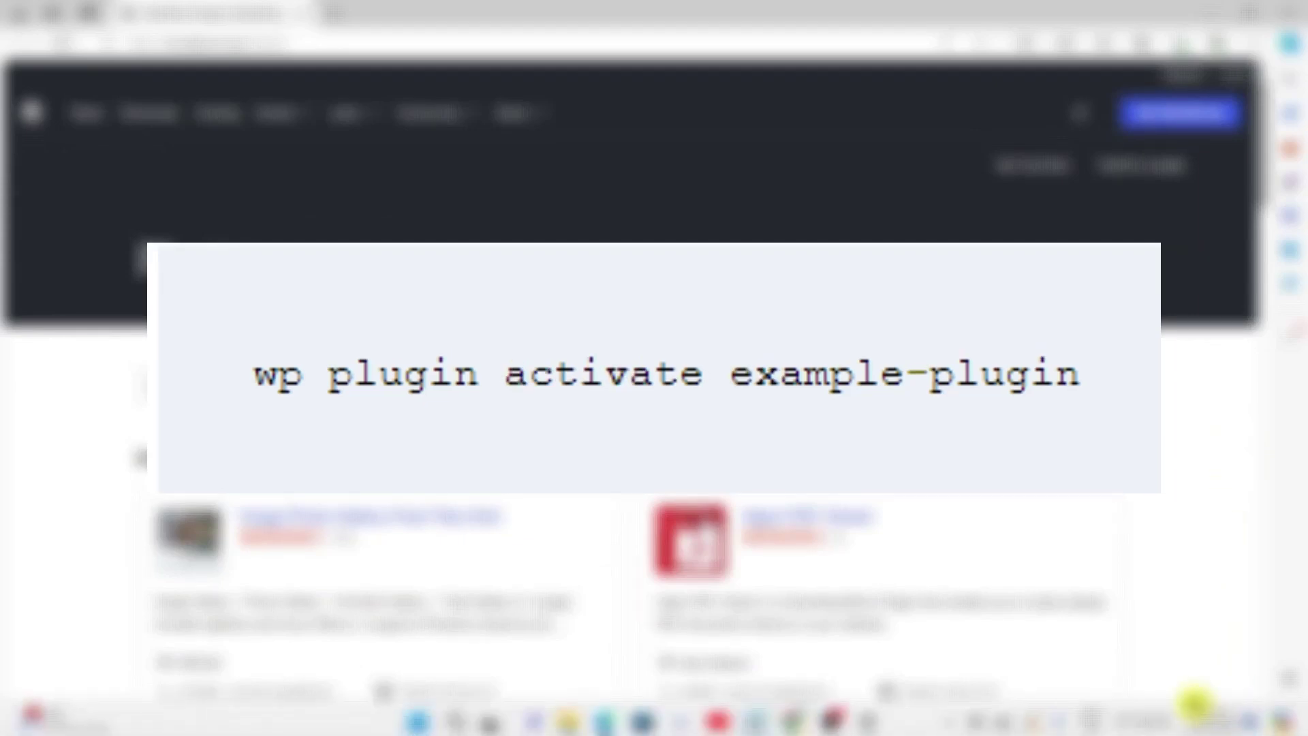
Scroll gigapress.net past the guide cards to Latest Articles, then back to the Masterclass section
left_click(845, 724)
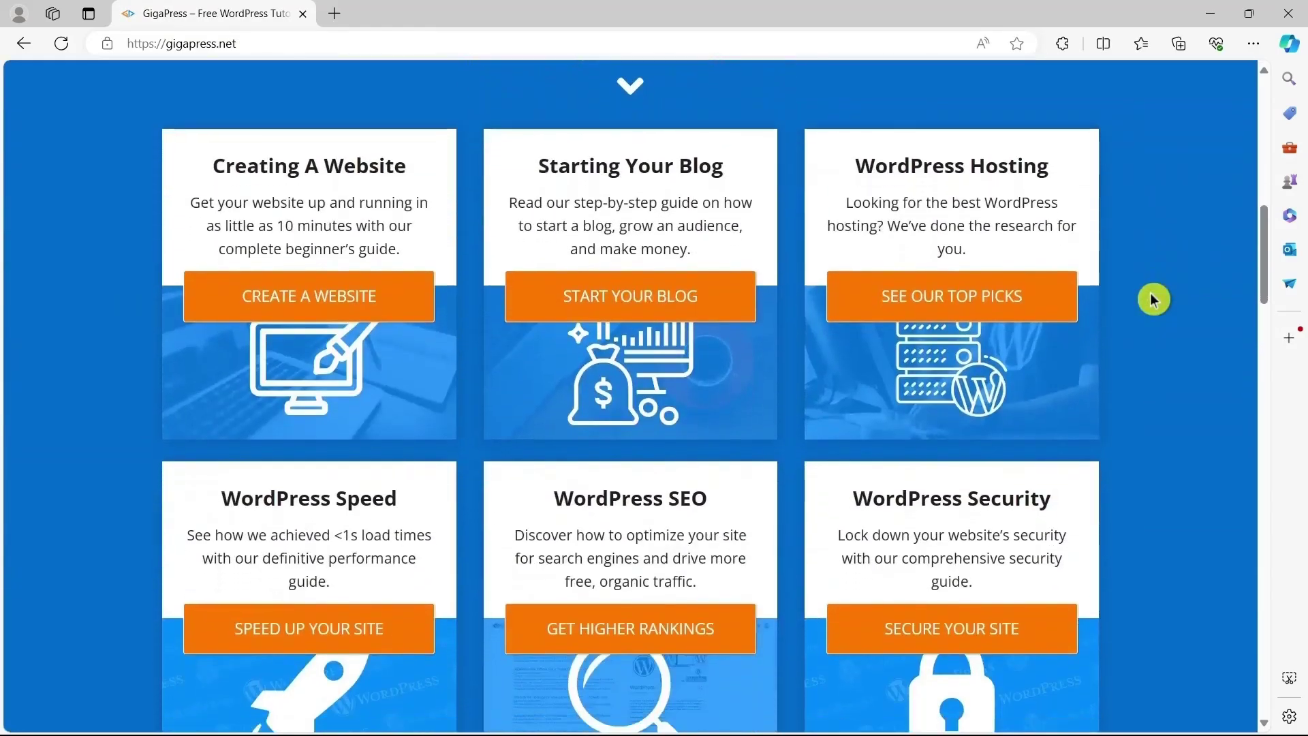
scroll(1153, 299, "down", 9)
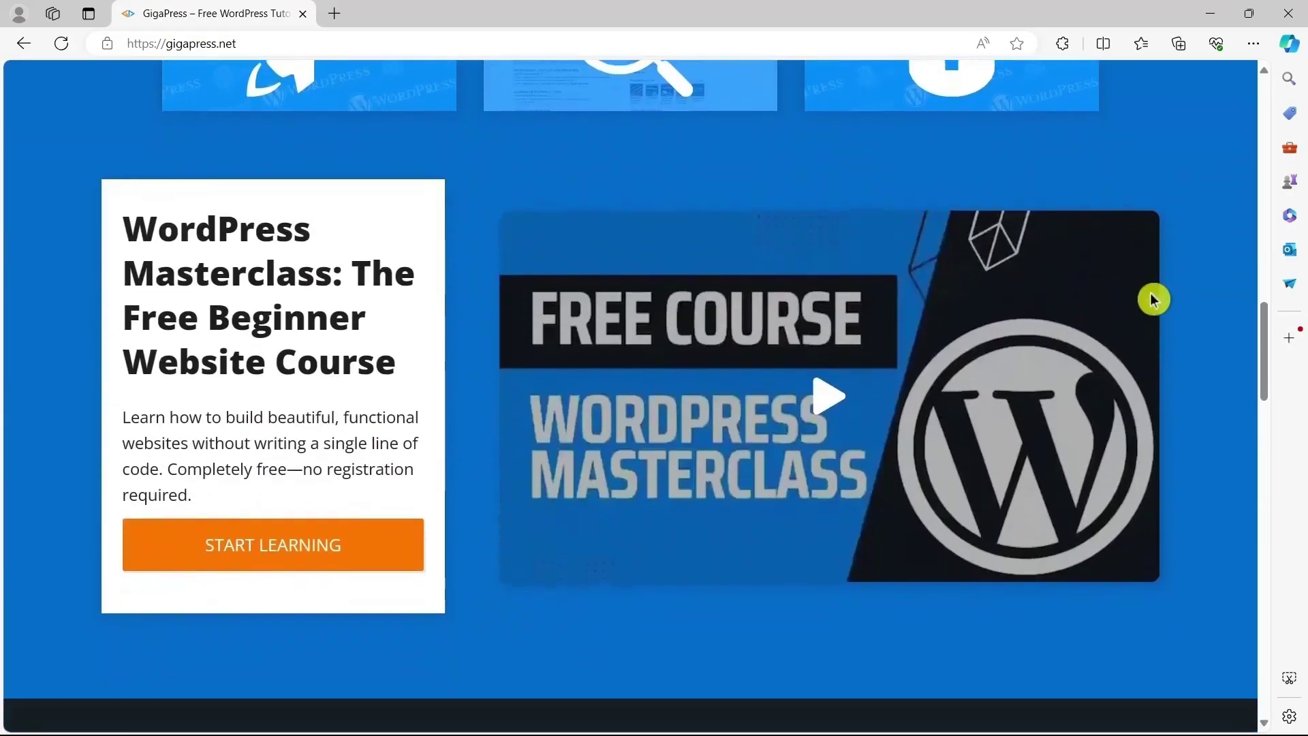
scroll(1151, 303, "down", 5)
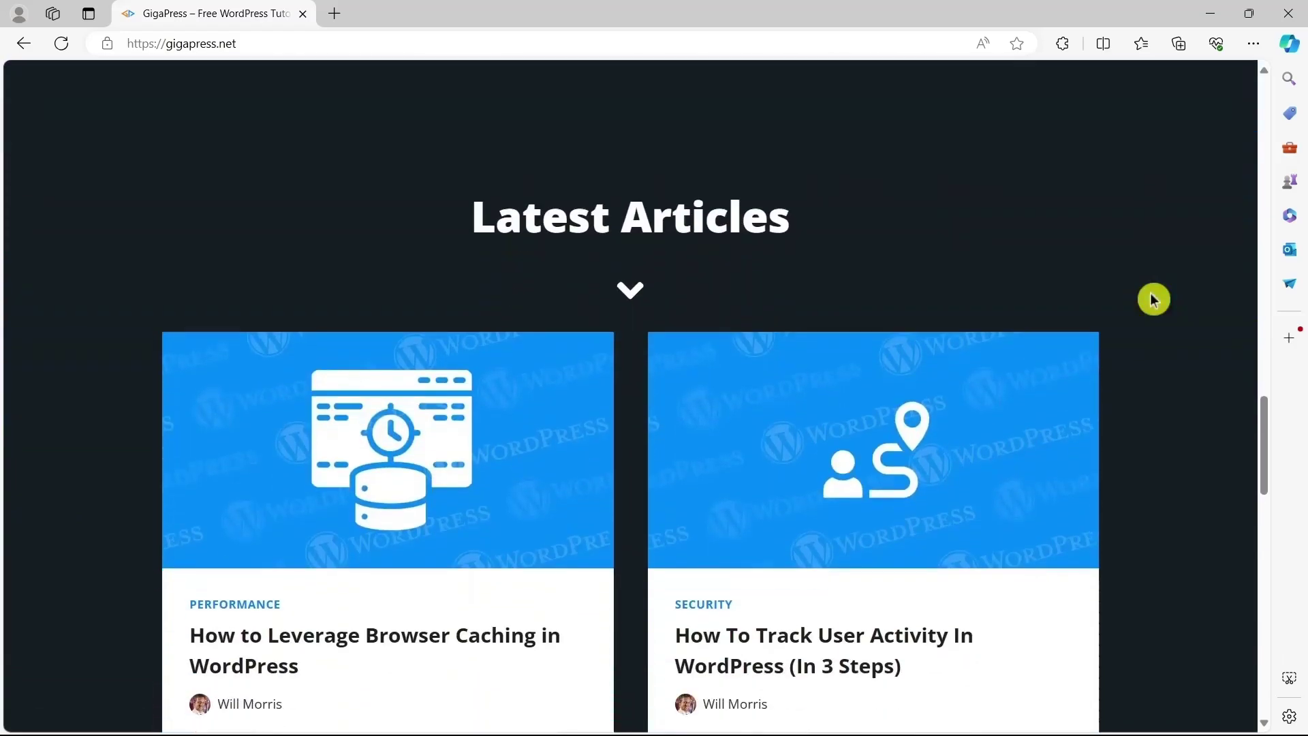
scroll(1154, 299, "up", 7)
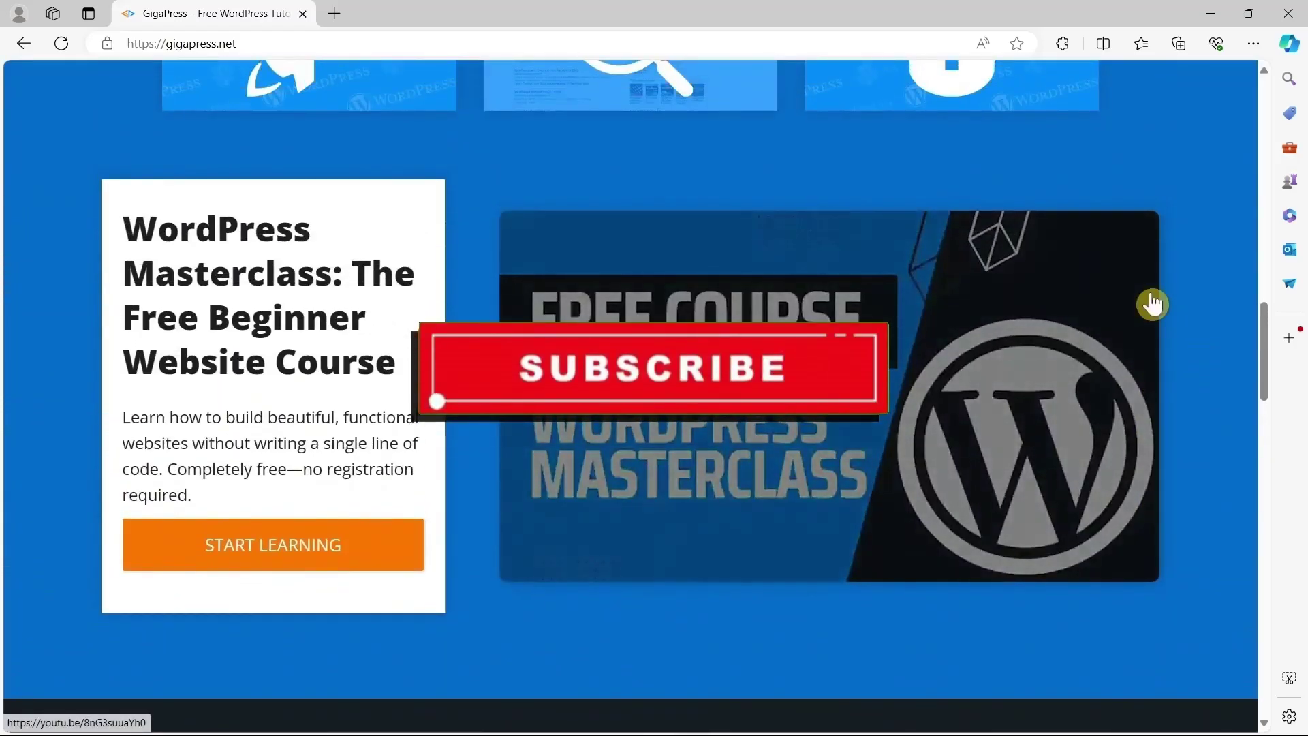